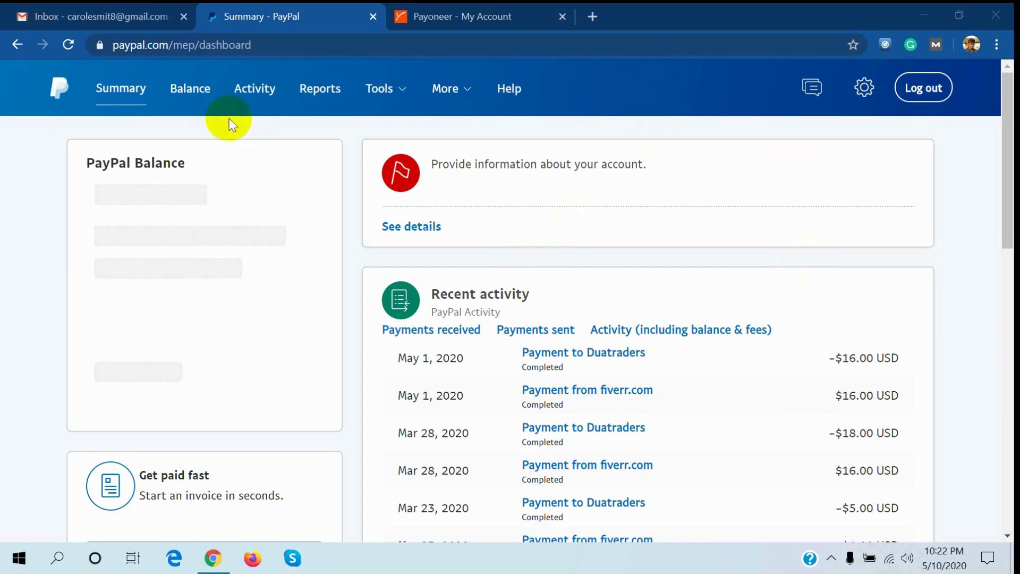
pyautogui.click(484, 8)
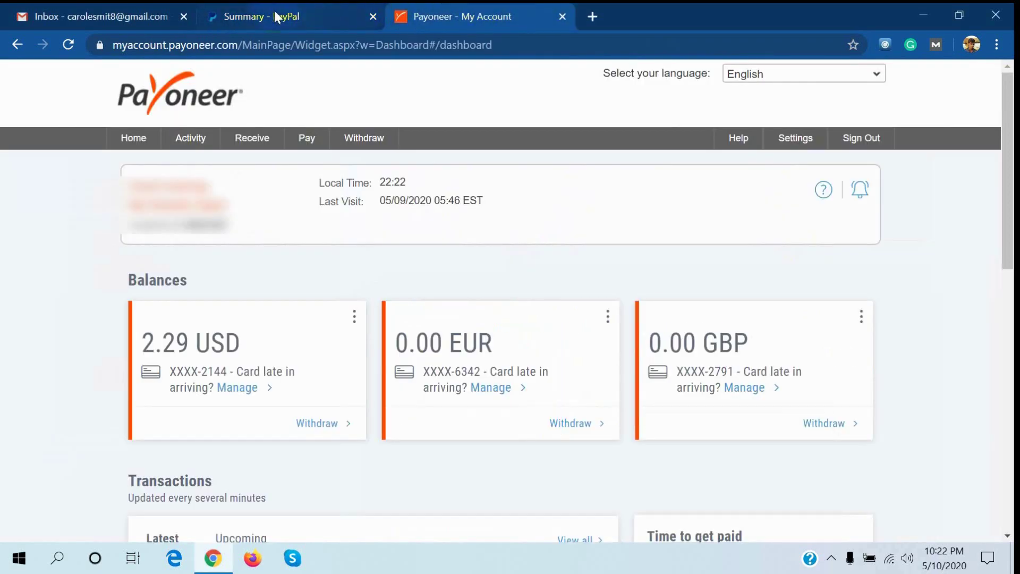
pyautogui.click(275, 12)
pyautogui.click(485, 10)
pyautogui.click(274, 16)
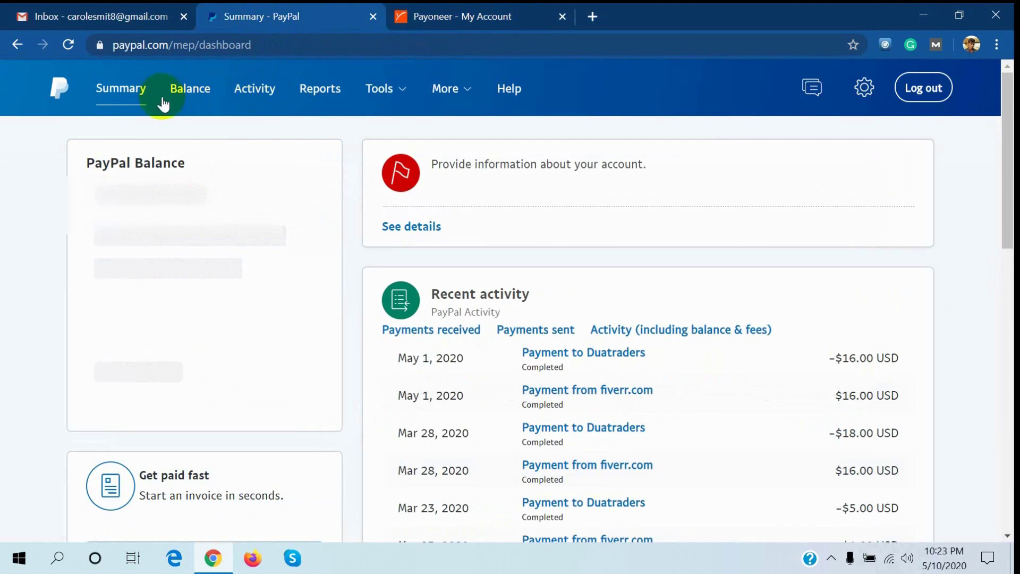
# Open the form for linking a new bank from the PayPal balance page and choose the Personal account name
pyautogui.click(190, 92)
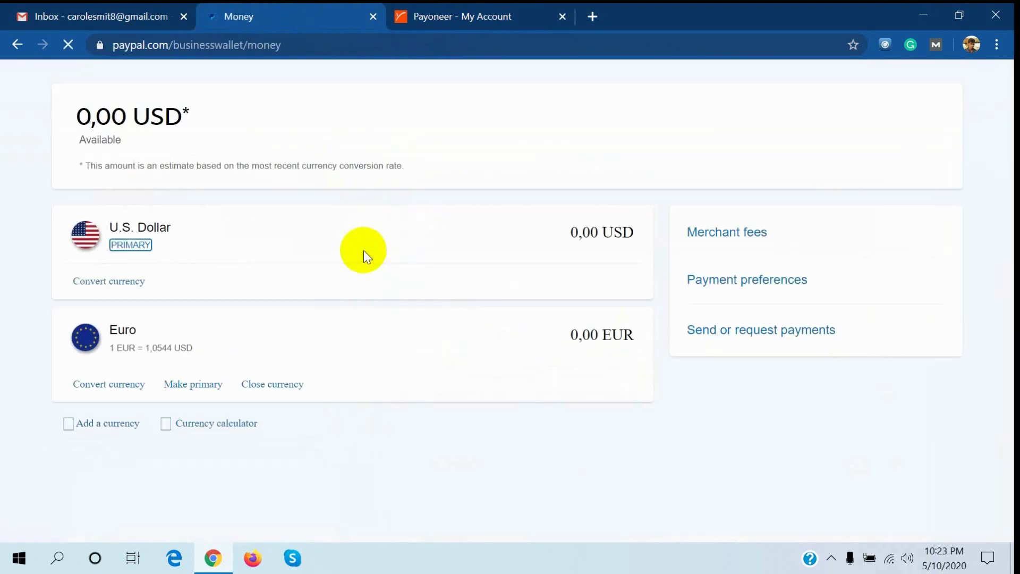
pyautogui.scroll(-5, 250, 311)
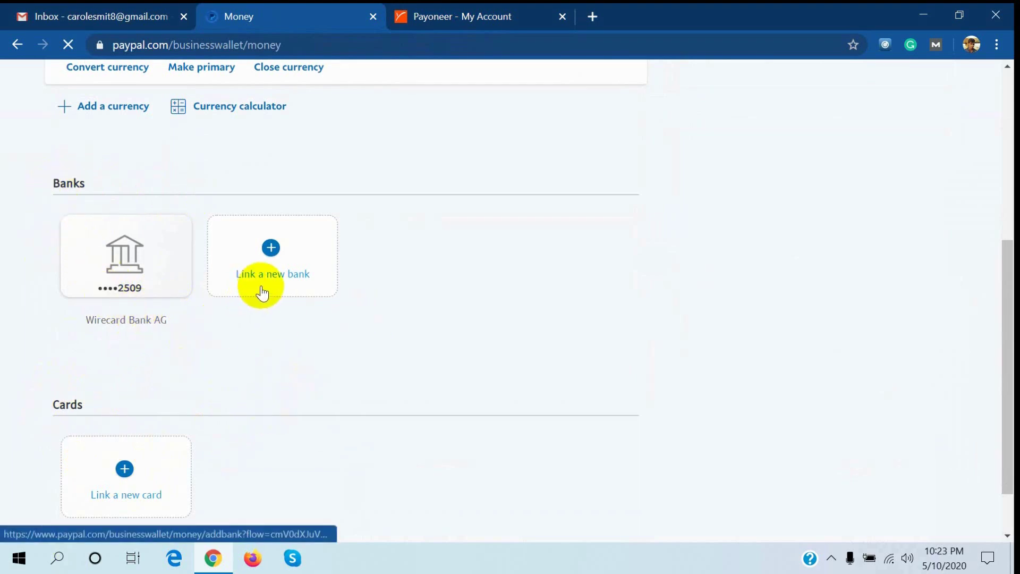
pyautogui.scroll(1, 297, 338)
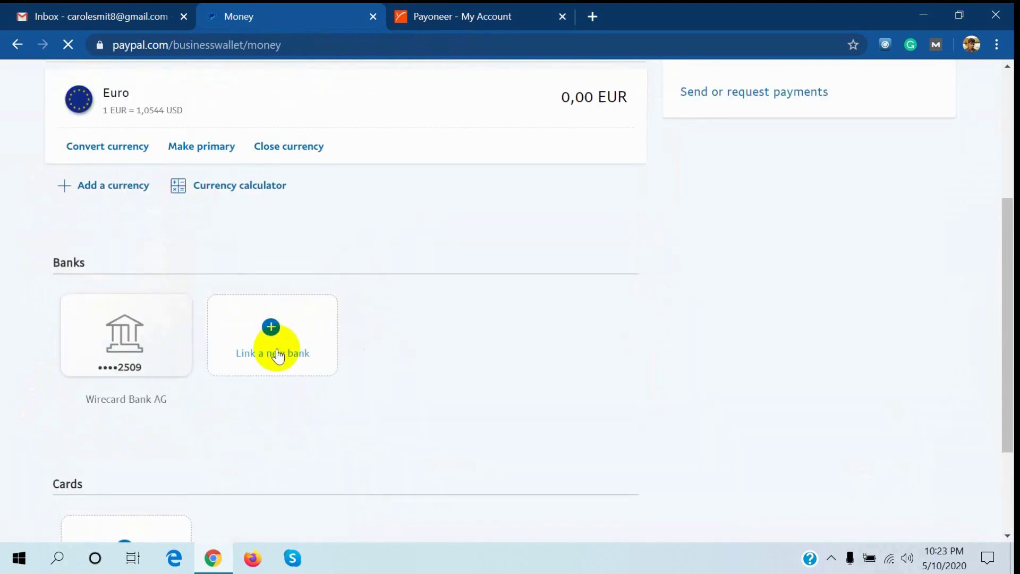
pyautogui.click(281, 354)
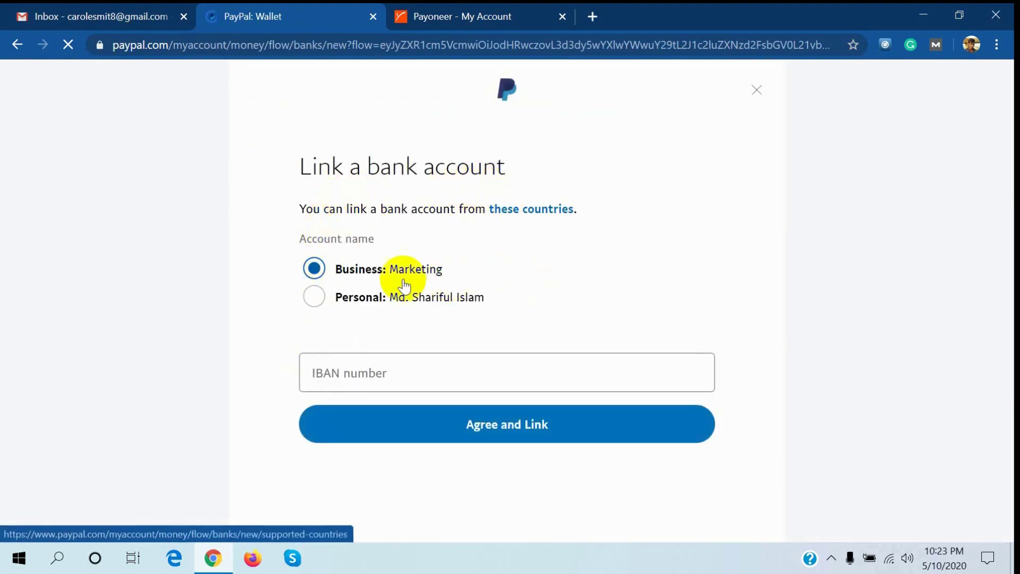
pyautogui.click(319, 298)
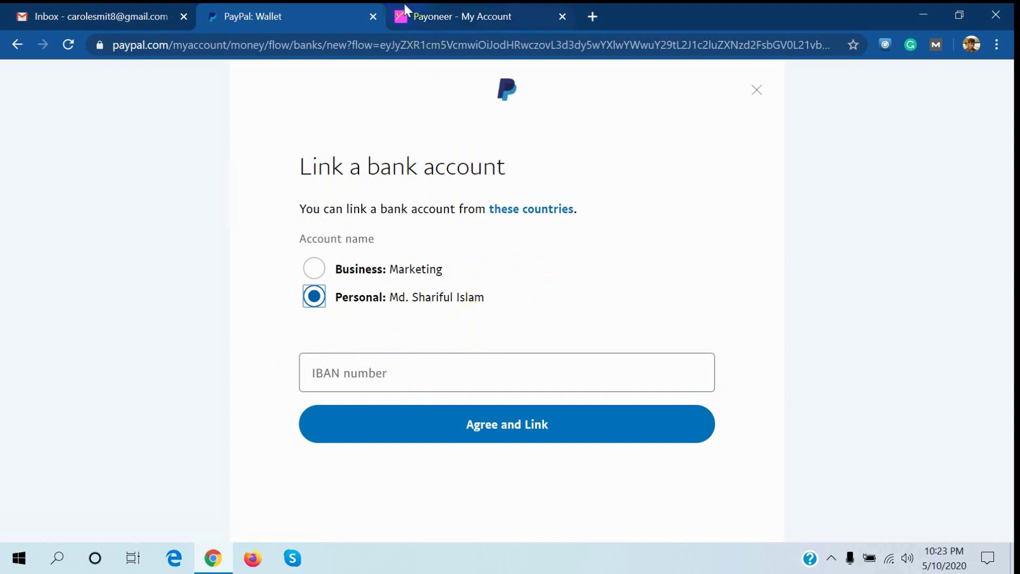
# Switch to Payoneer and open the receiving accounts page for the EUR balance
pyautogui.click(484, 14)
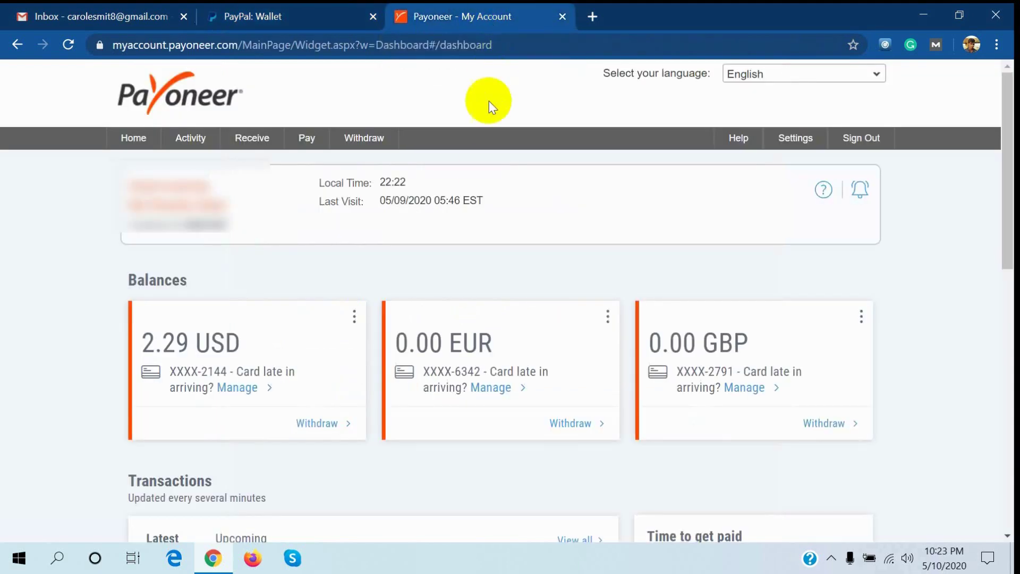
pyautogui.scroll(-5, 476, 249)
pyautogui.scroll(5, 481, 222)
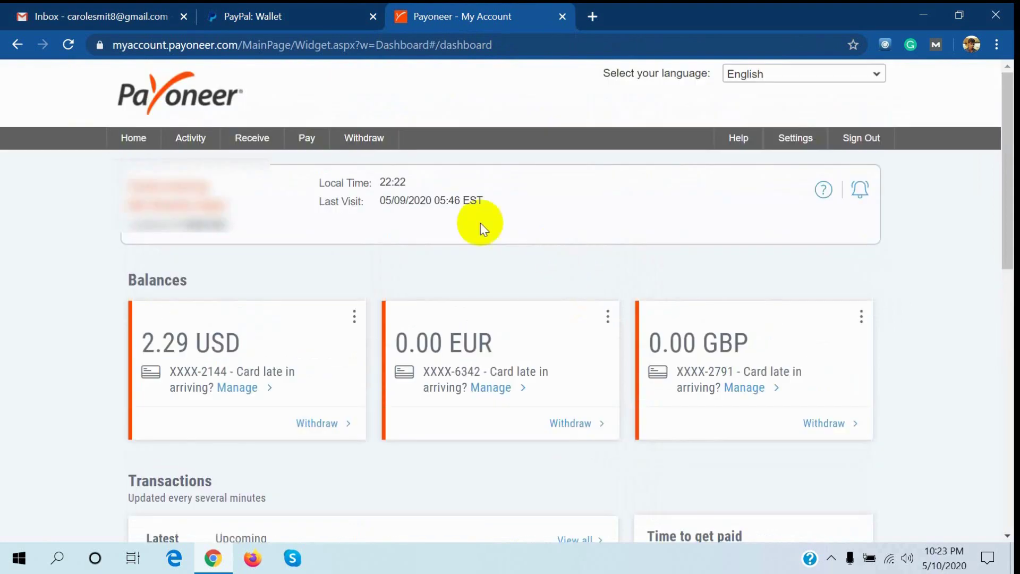
pyautogui.click(608, 317)
pyautogui.click(538, 325)
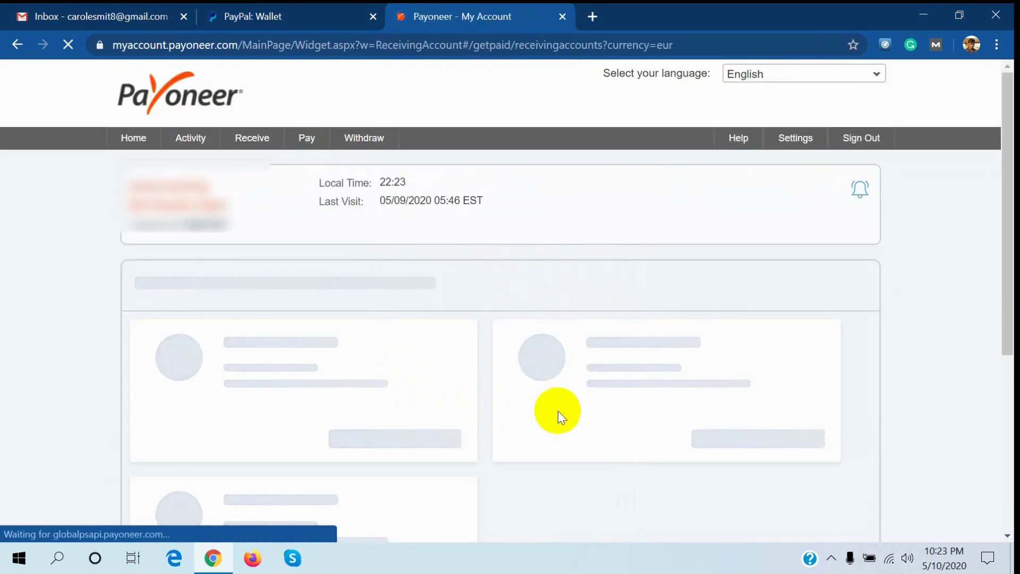
pyautogui.scroll(-2, 582, 462)
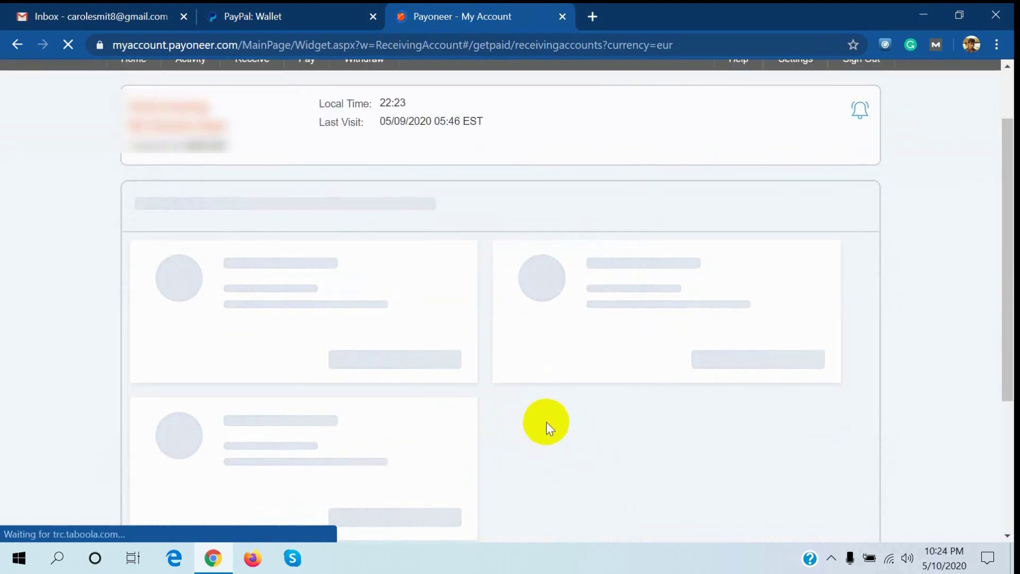
pyautogui.scroll(-4, 544, 419)
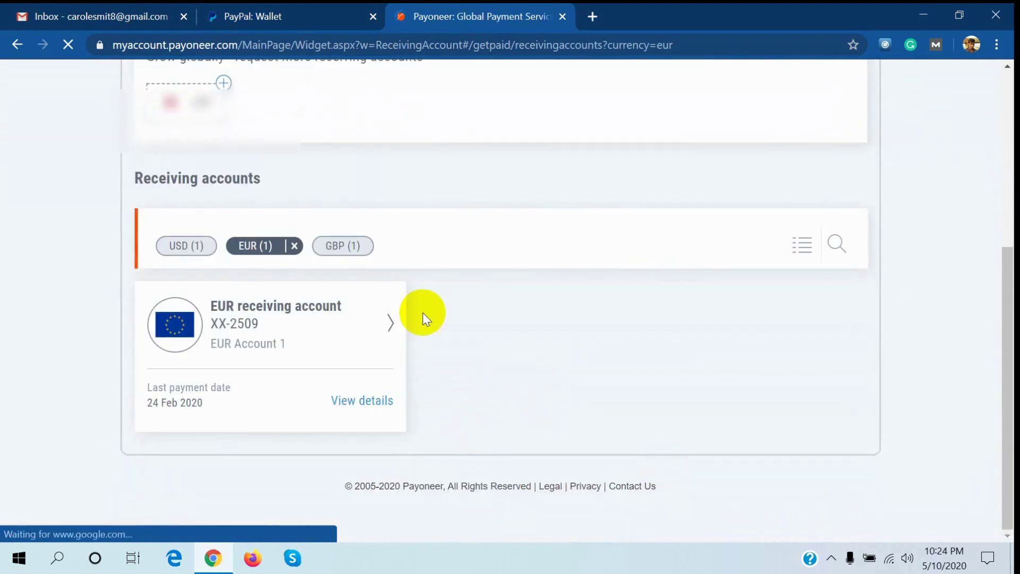
# Open the details of the EUR receiving account and copy its IBAN
pyautogui.click(397, 323)
pyautogui.scroll(-3, 563, 272)
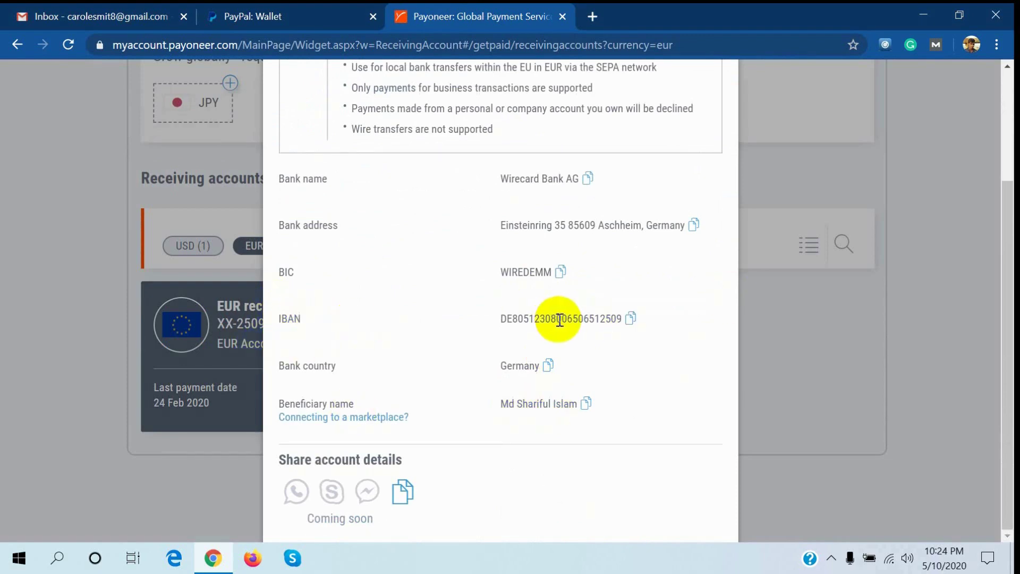
pyautogui.click(630, 318)
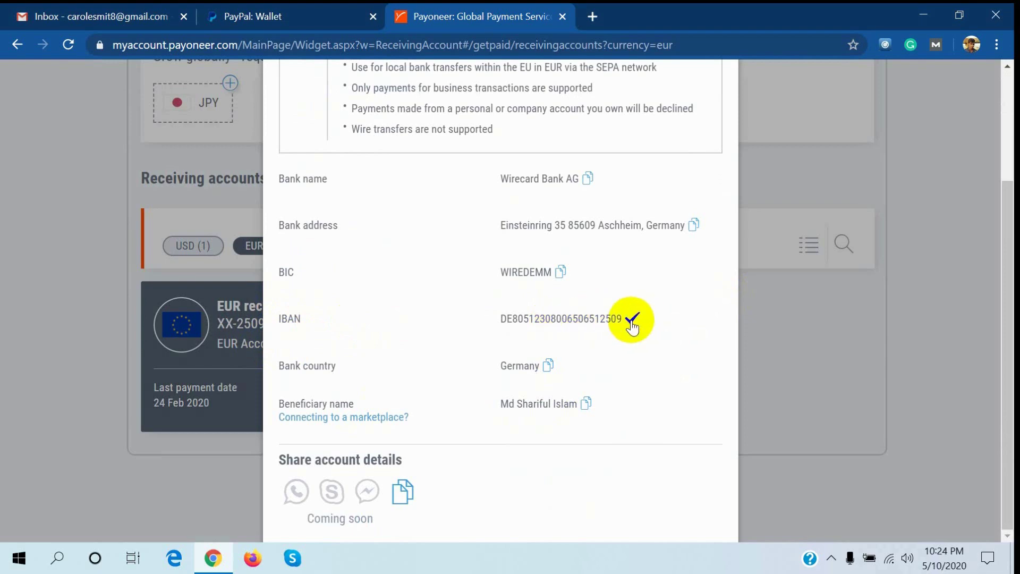
# Paste the copied IBAN into PayPal's bank linking form, and close the form without submitting it
pyautogui.click(276, 15)
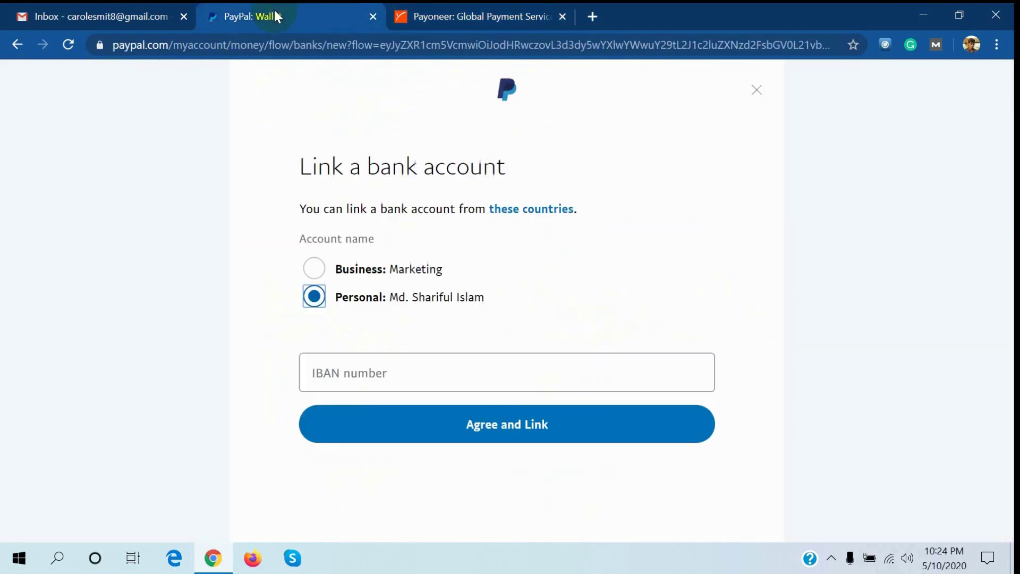
pyautogui.click(417, 368)
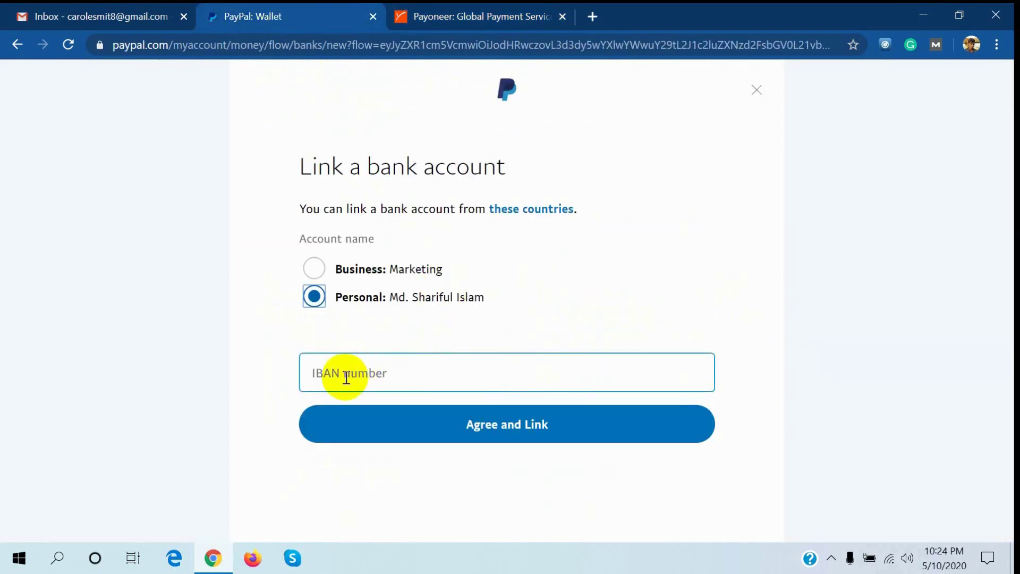
pyautogui.click(388, 369)
pyautogui.rightClick(381, 368)
pyautogui.click(425, 243)
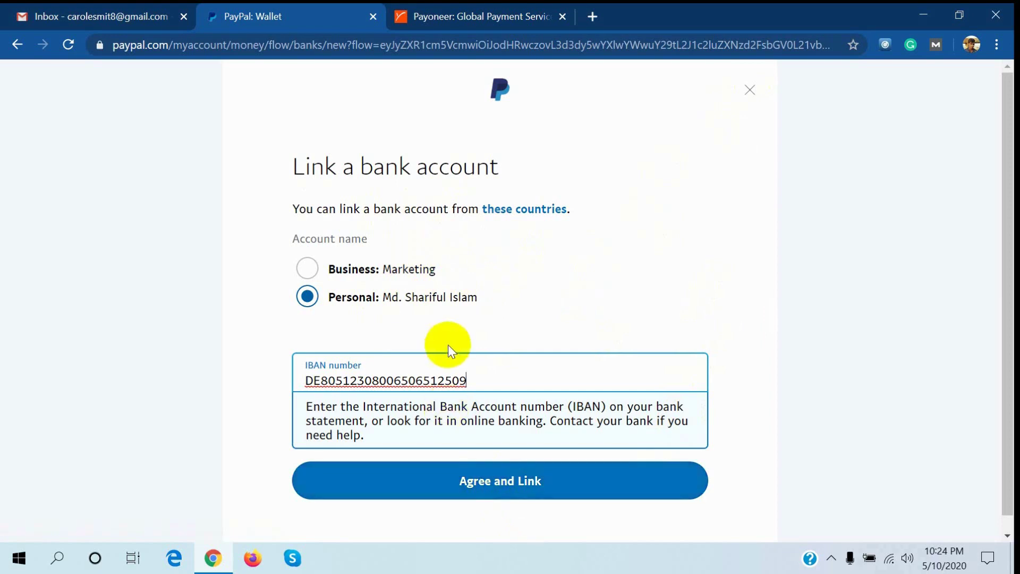
pyautogui.click(747, 94)
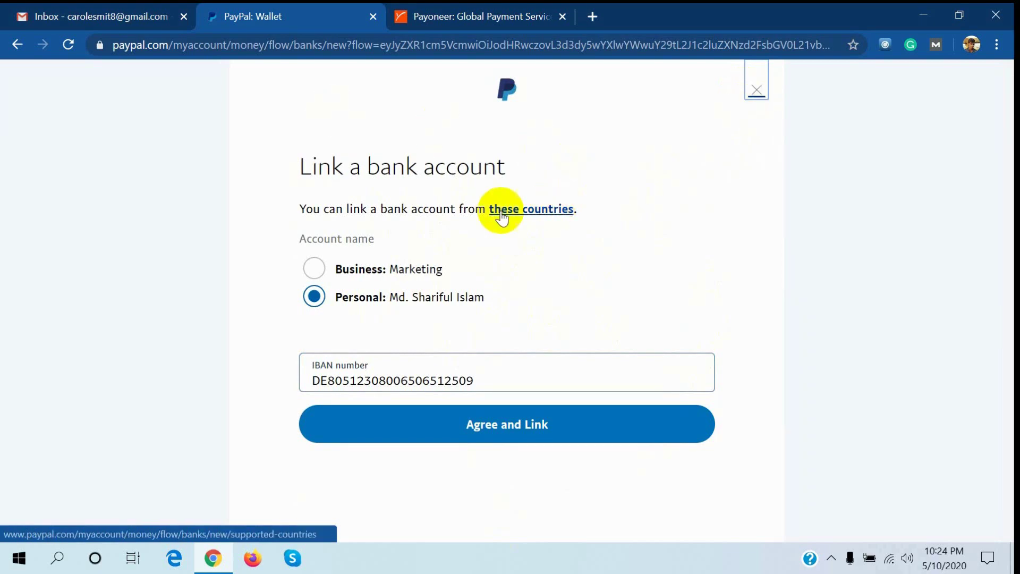
pyautogui.click(754, 88)
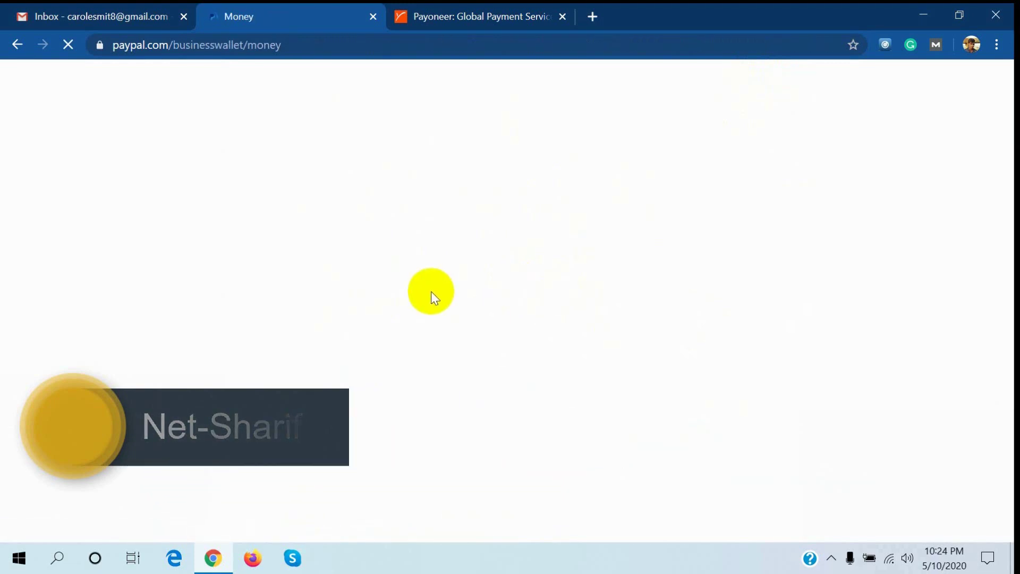
# Examine the linked bank in the Banks section and the U.S. Dollar and Euro balances on the PayPal balance page
pyautogui.scroll(-6, 487, 346)
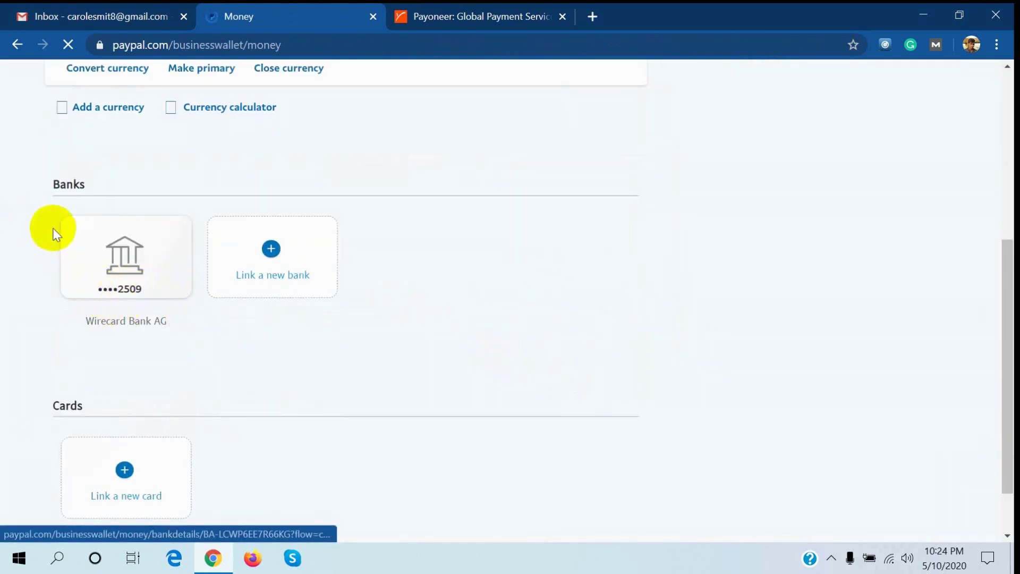
pyautogui.click(52, 209)
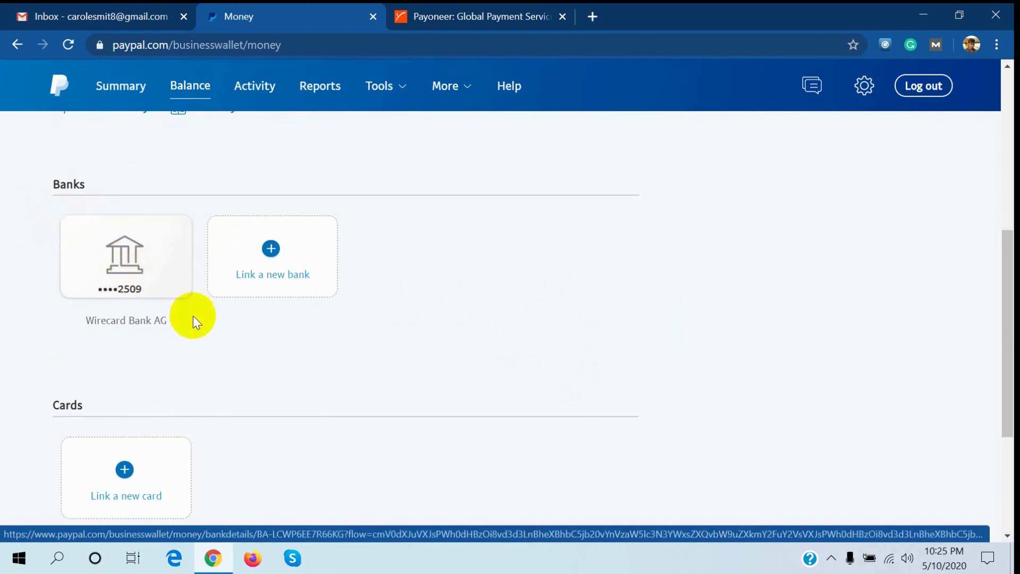
pyautogui.scroll(5, 468, 326)
pyautogui.scroll(2, 484, 324)
pyautogui.scroll(-8, 329, 330)
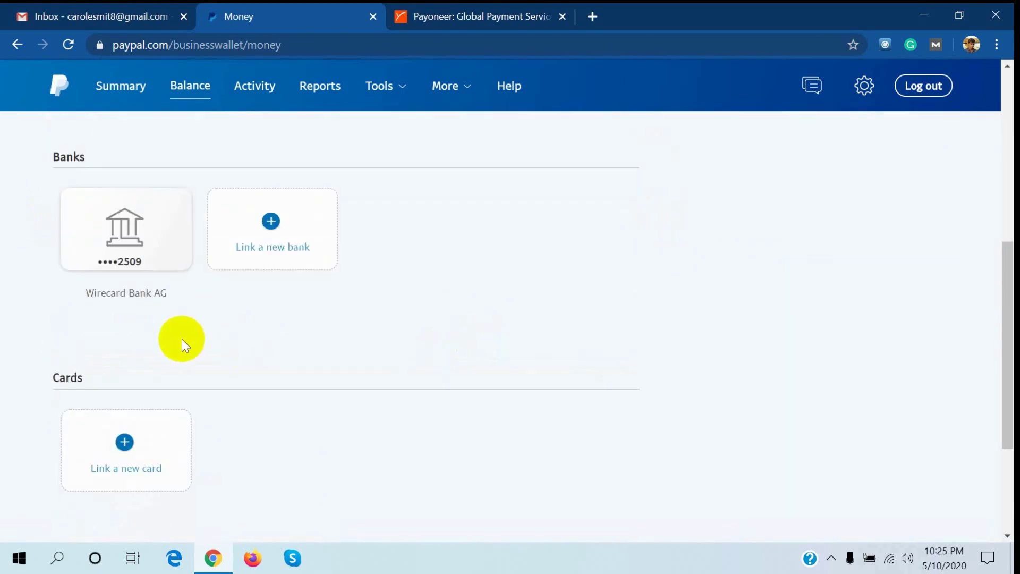
pyautogui.scroll(3, 133, 351)
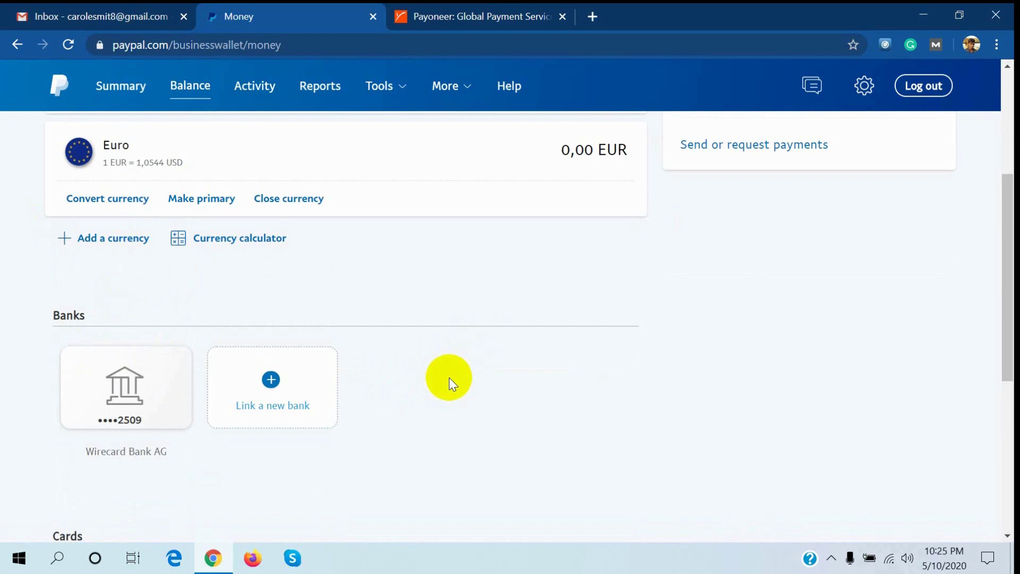
pyautogui.scroll(-3, 425, 404)
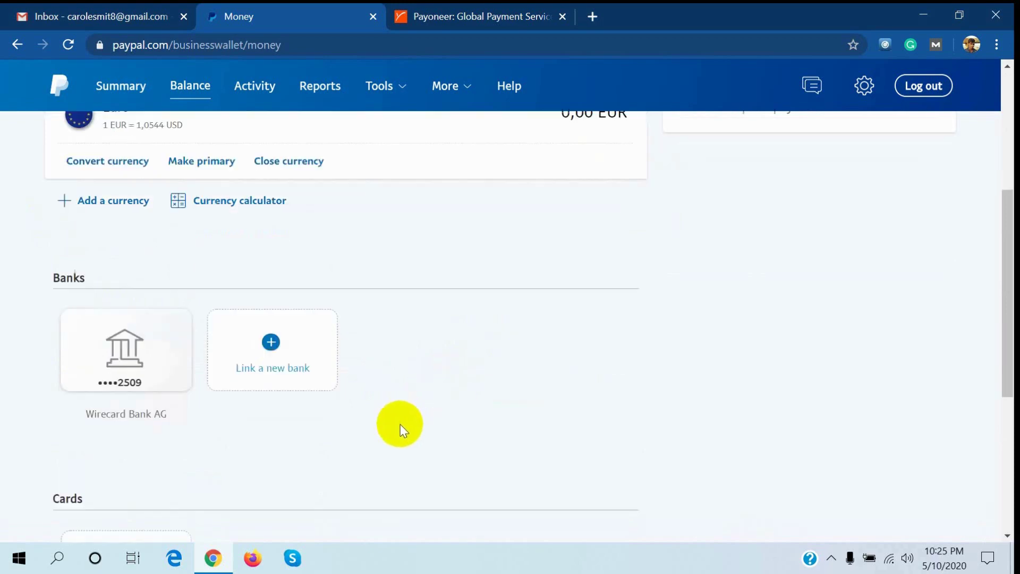
pyautogui.scroll(7, 440, 352)
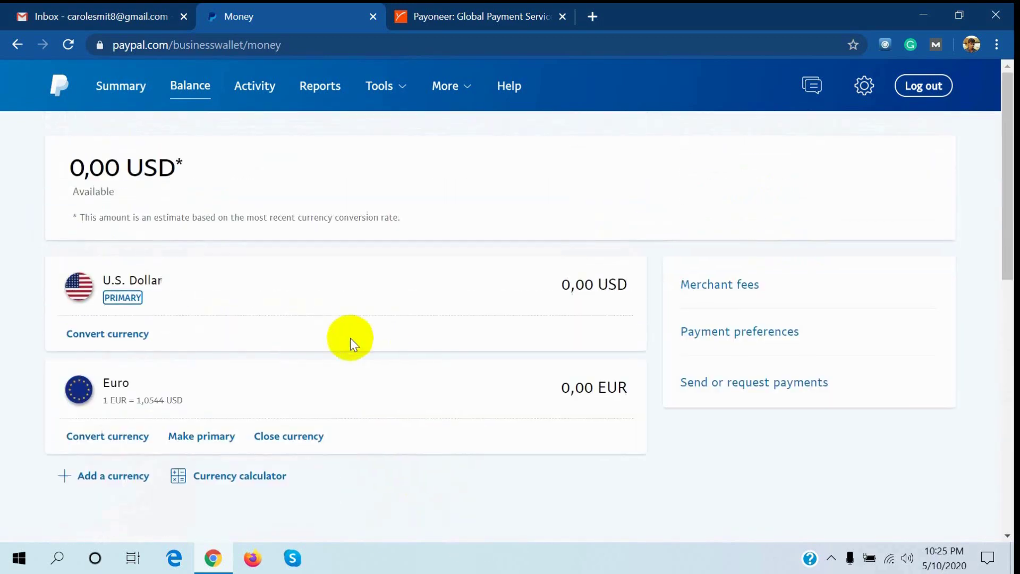
pyautogui.scroll(-4, 661, 360)
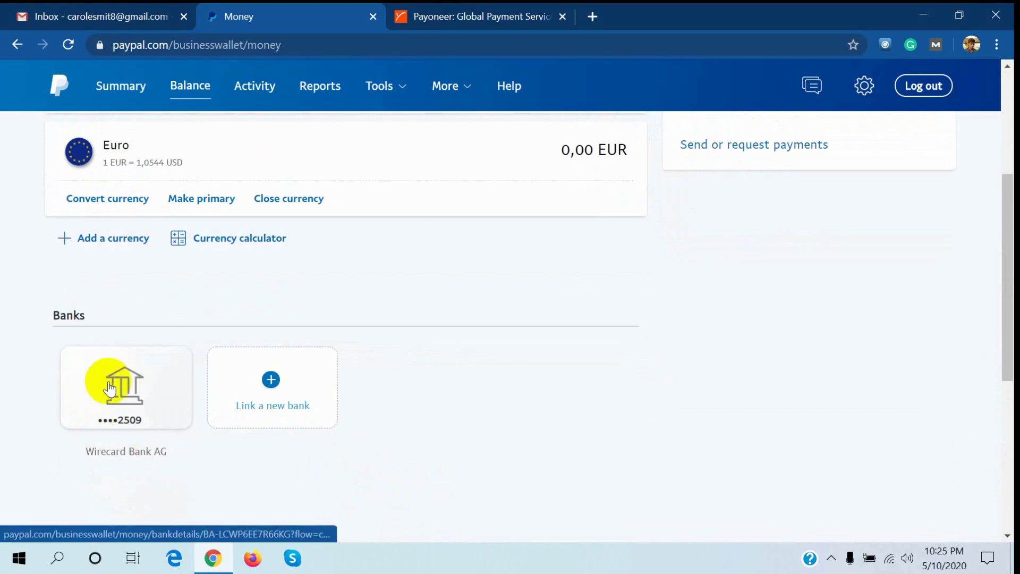
pyautogui.scroll(3, 129, 364)
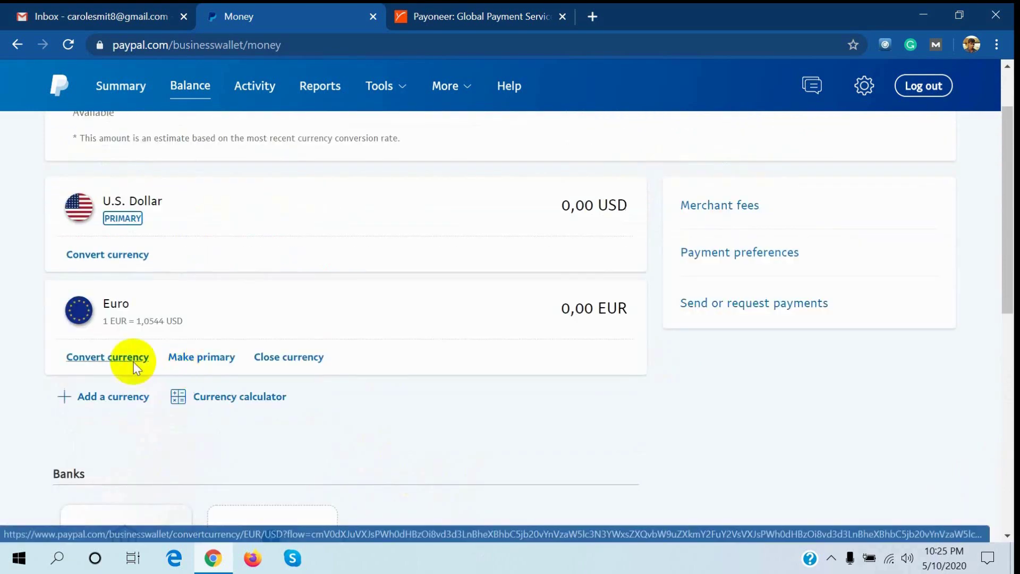
pyautogui.scroll(-3, 133, 393)
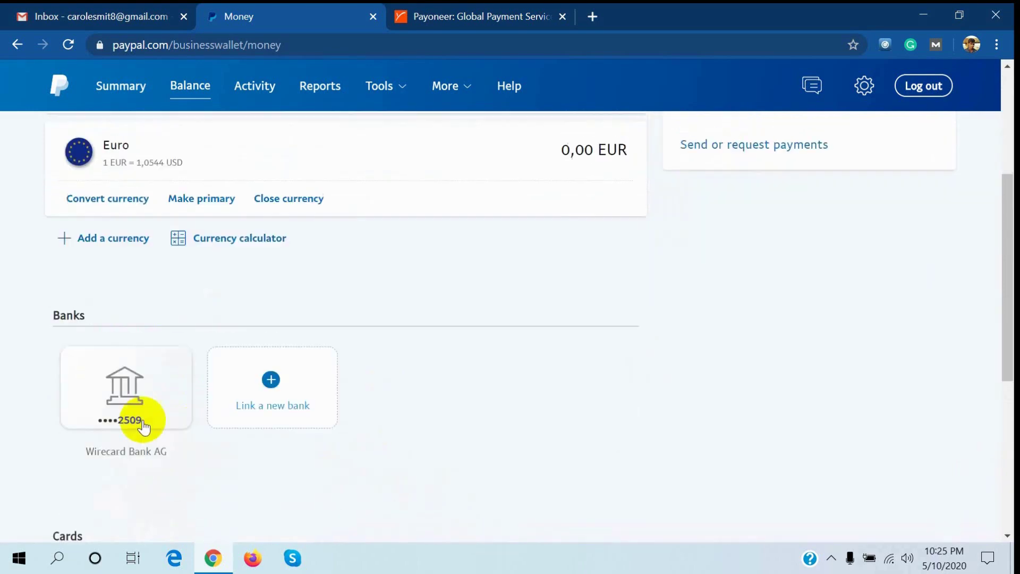
# Switch to Payoneer, close the EUR account details, and examine the incoming PayPal payments in the transactions list
pyautogui.click(480, 23)
pyautogui.scroll(3, 918, 305)
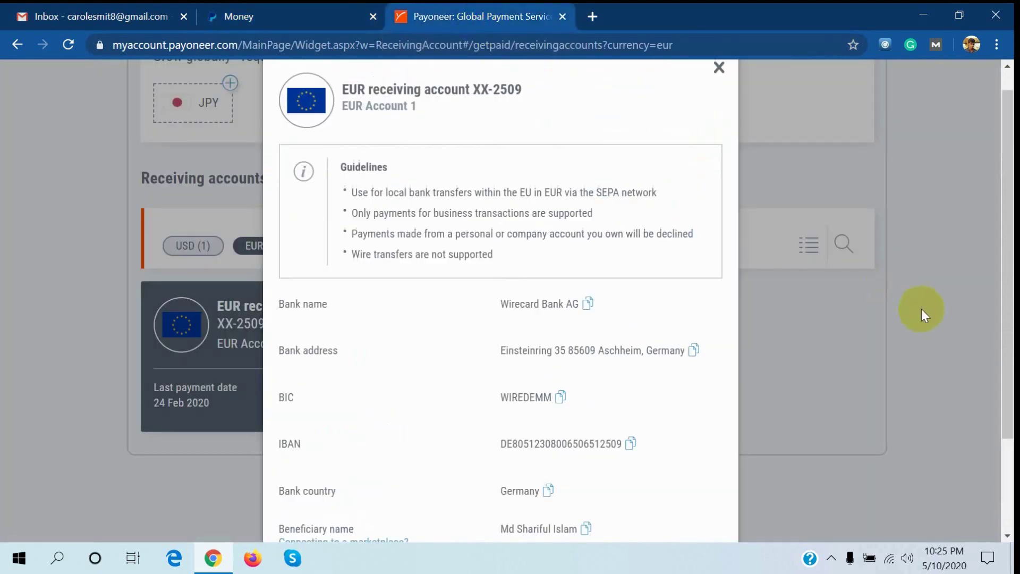
pyautogui.click(715, 106)
pyautogui.scroll(5, 473, 200)
pyautogui.moveTo(186, 139)
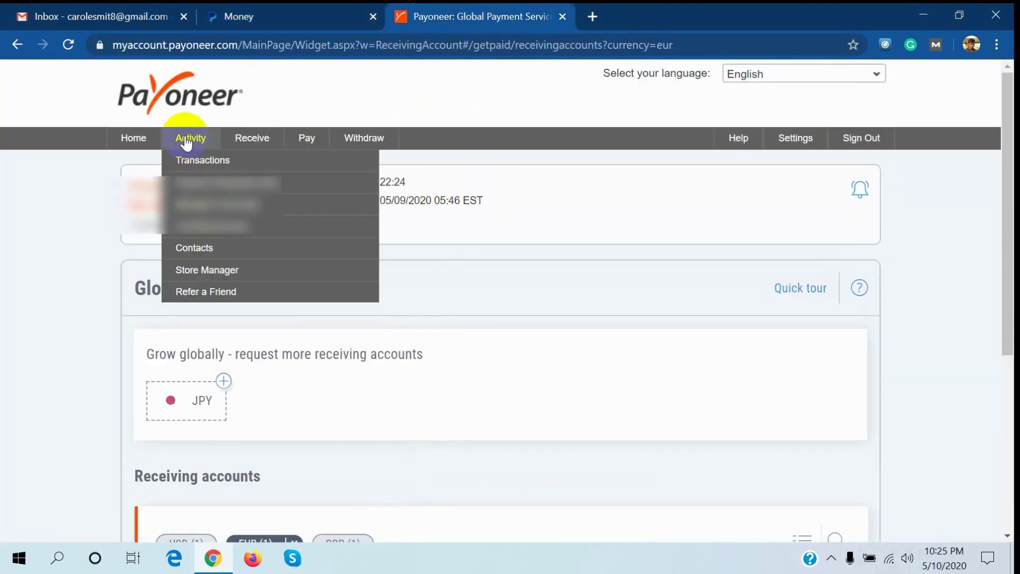
pyautogui.click(218, 162)
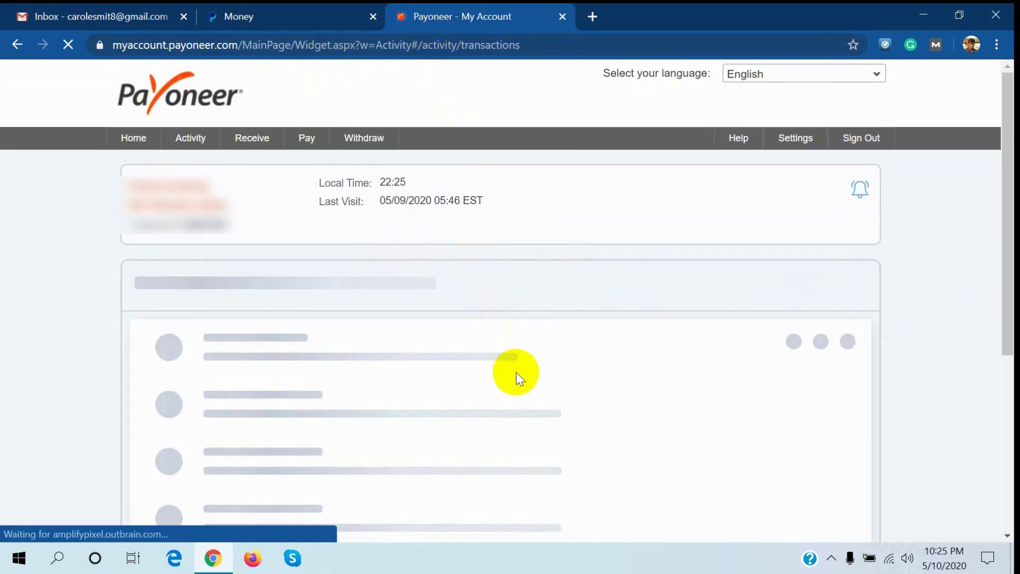
pyautogui.scroll(-10, 512, 398)
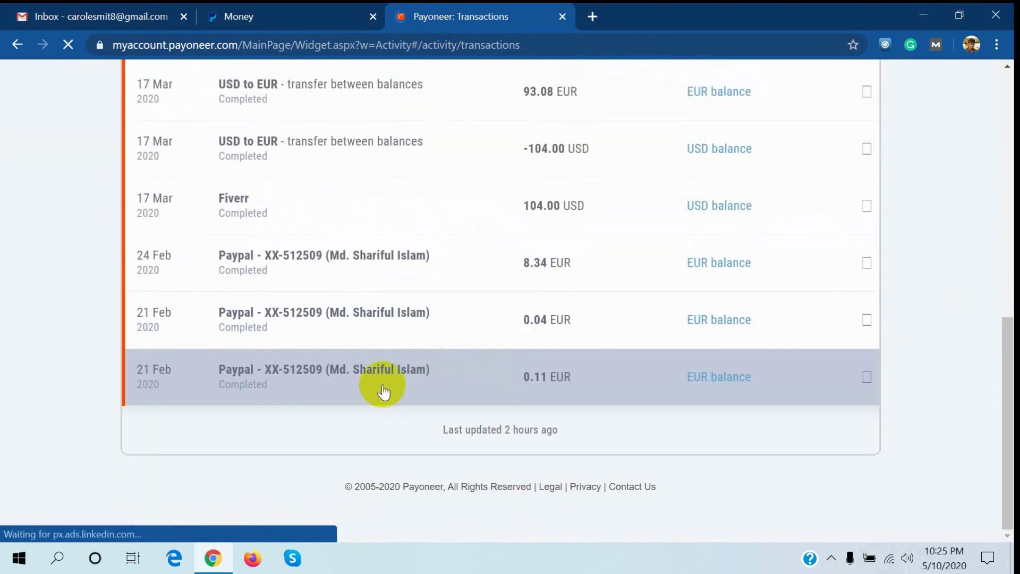
pyautogui.scroll(2, 375, 388)
pyautogui.scroll(-2, 257, 387)
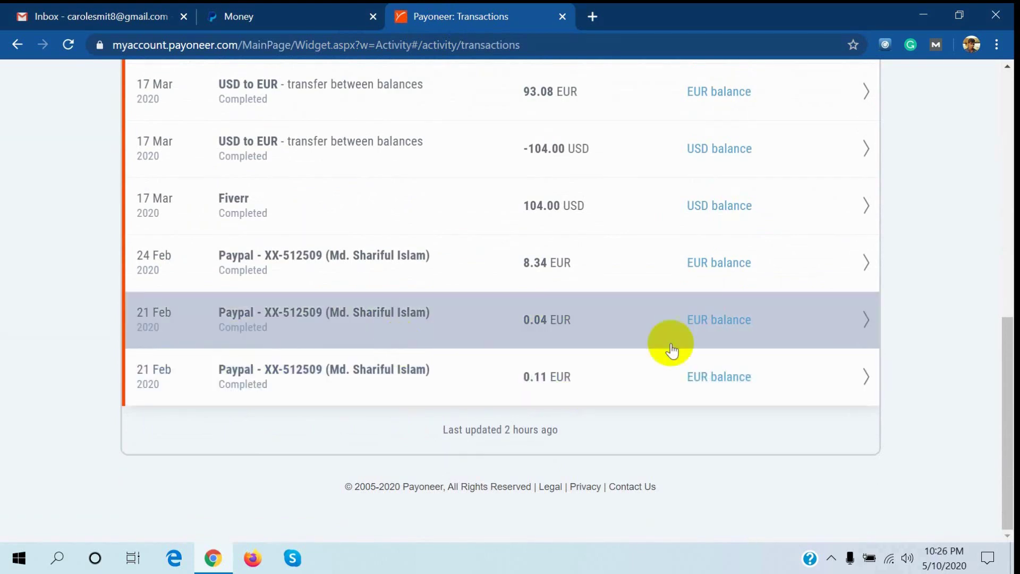
# Return to PayPal and review the currency balances above the Banks section
pyautogui.click(287, 17)
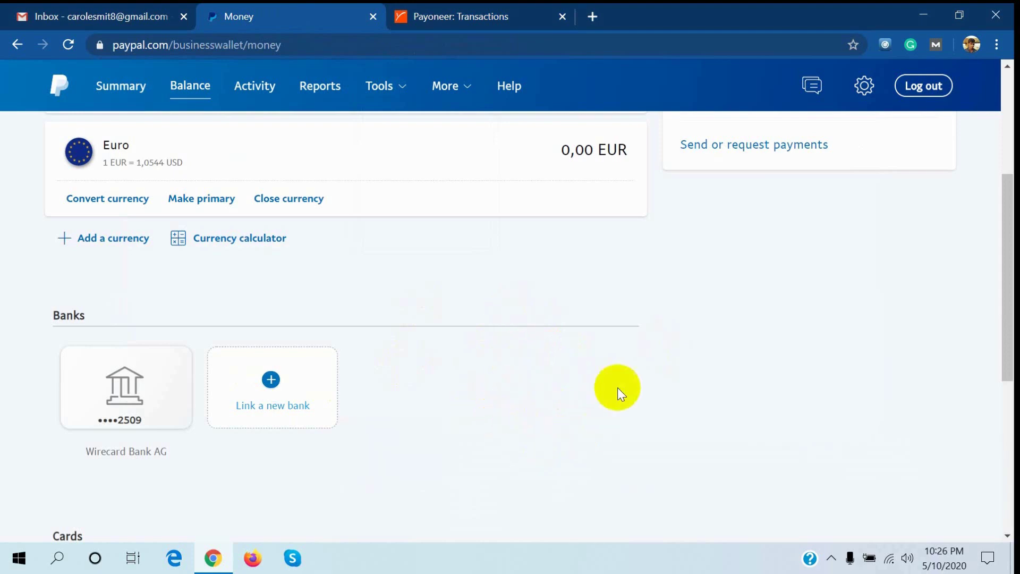
pyautogui.scroll(5, 617, 388)
pyautogui.scroll(-6, 590, 356)
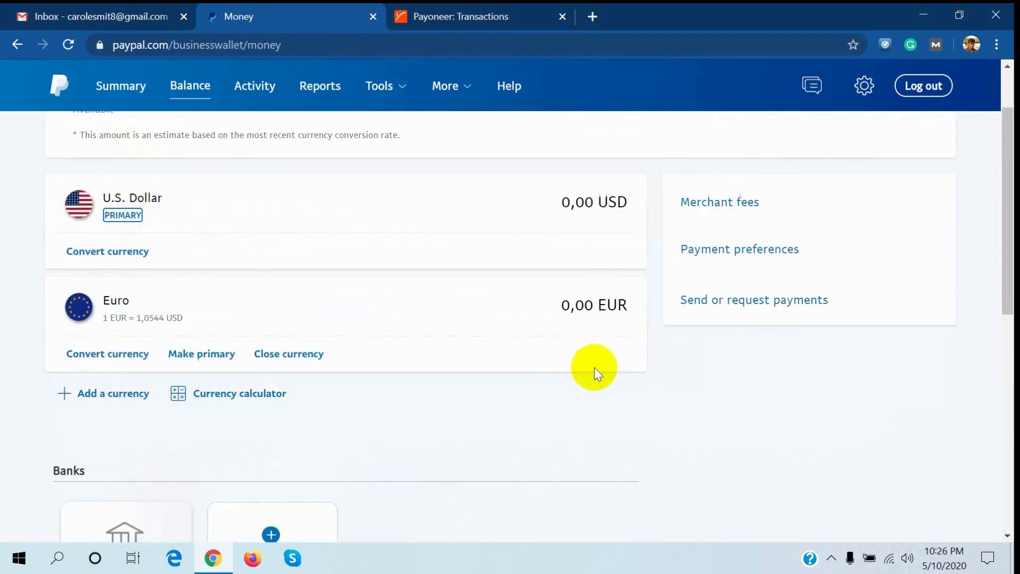
# Start linking another bank from PayPal's Banks section and activate the IBAN number field
pyautogui.scroll(6, 595, 368)
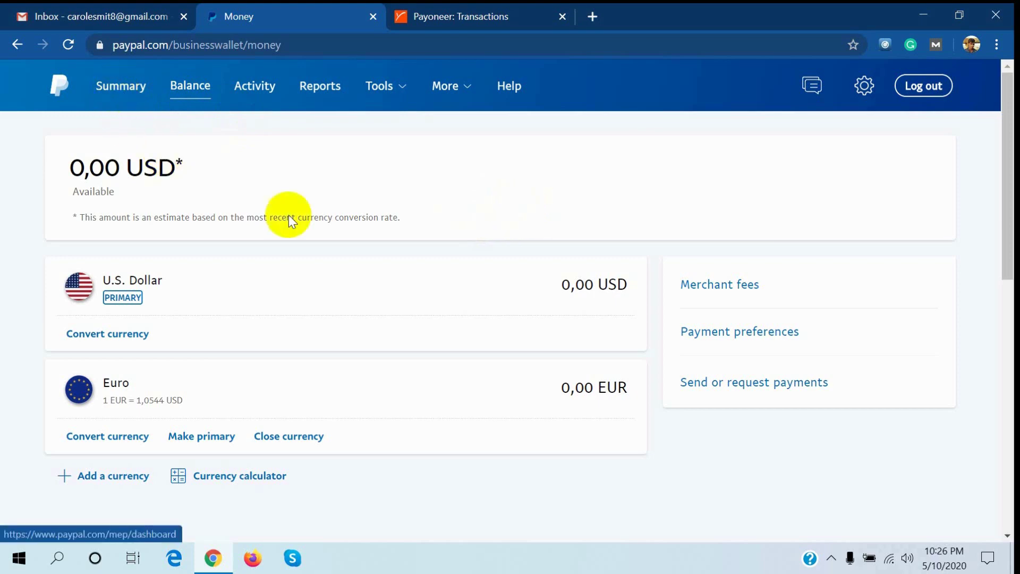
pyautogui.scroll(-9, 288, 218)
pyautogui.scroll(5, 360, 332)
pyautogui.click(274, 445)
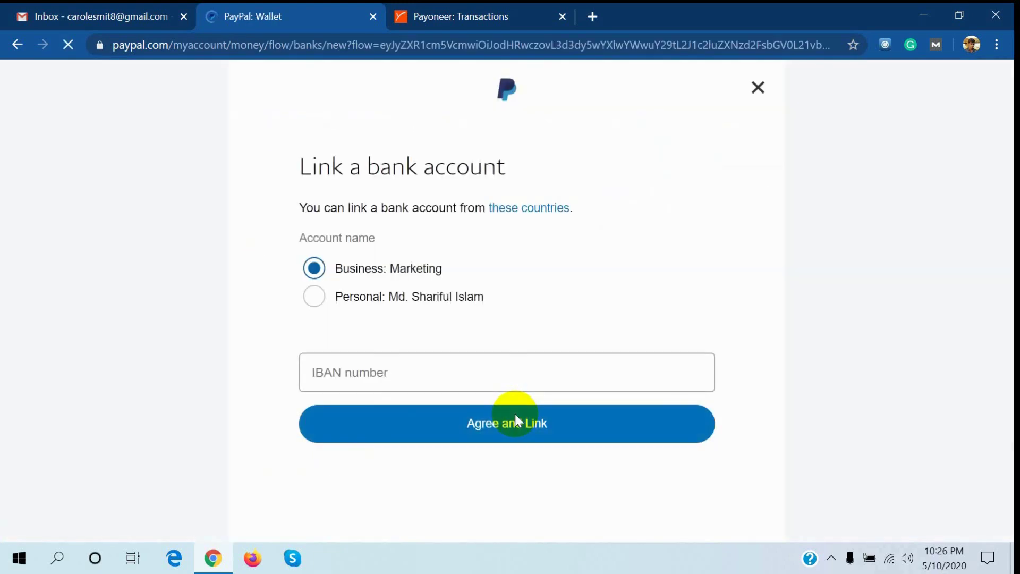
pyautogui.click(326, 371)
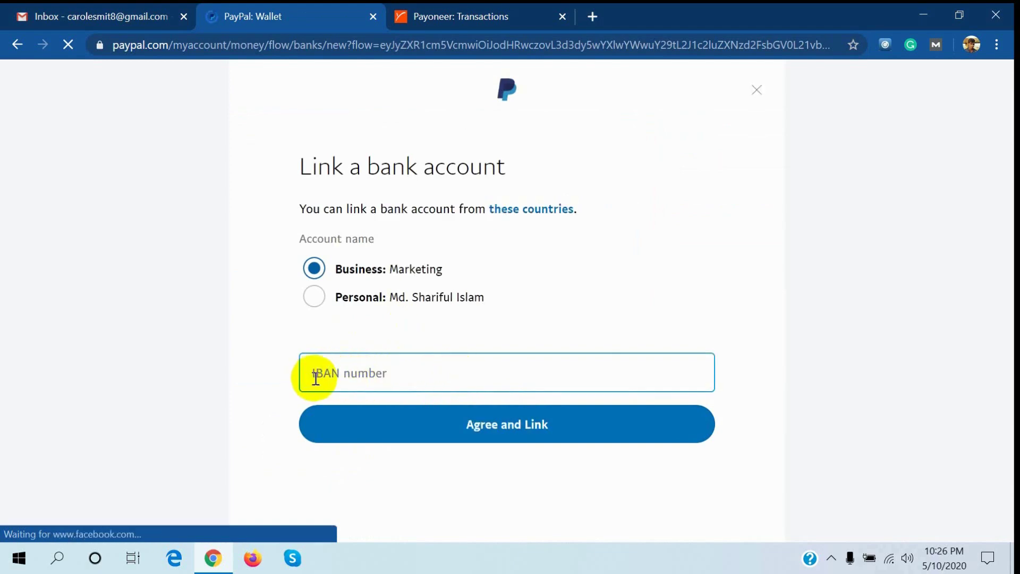
# Switch to Payoneer and return to its home page to view the currency balances
pyautogui.click(446, 16)
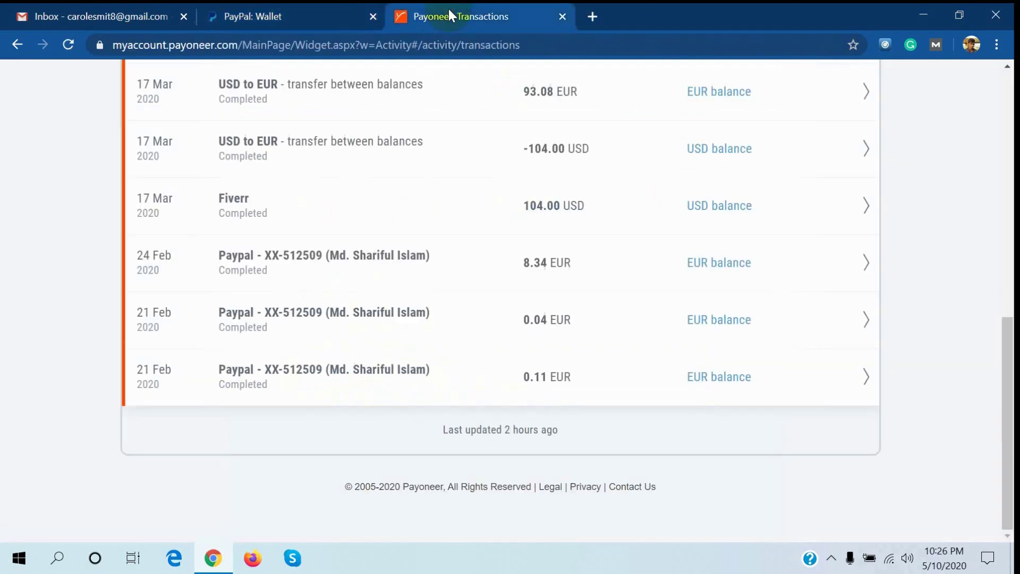
pyautogui.scroll(10, 691, 192)
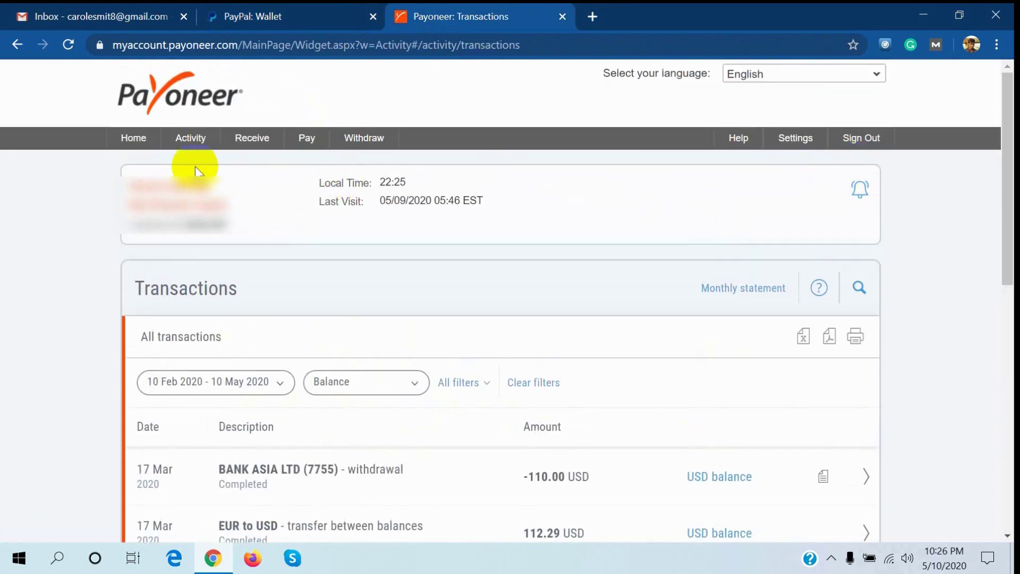
pyautogui.click(132, 138)
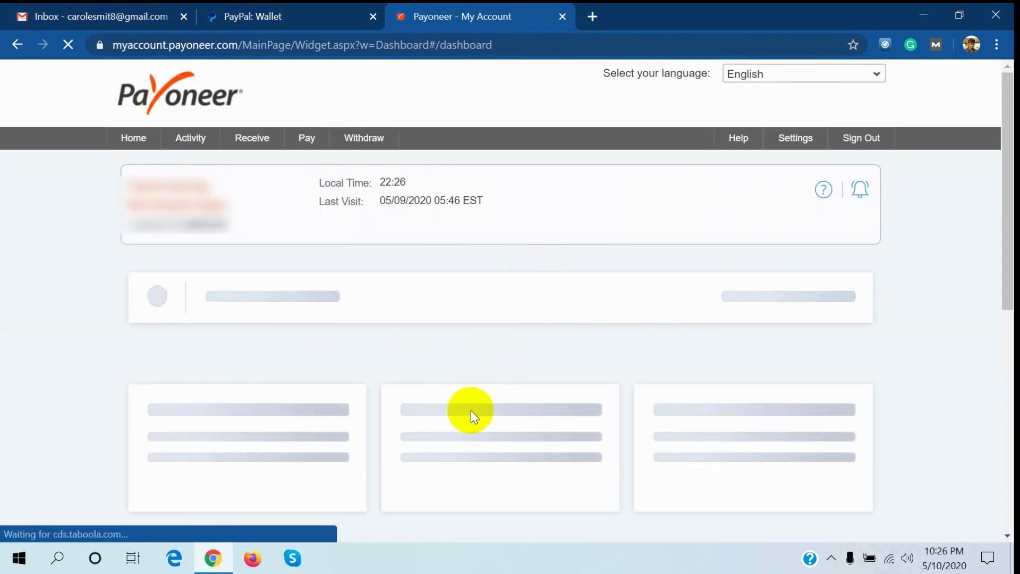
pyautogui.scroll(-3, 404, 375)
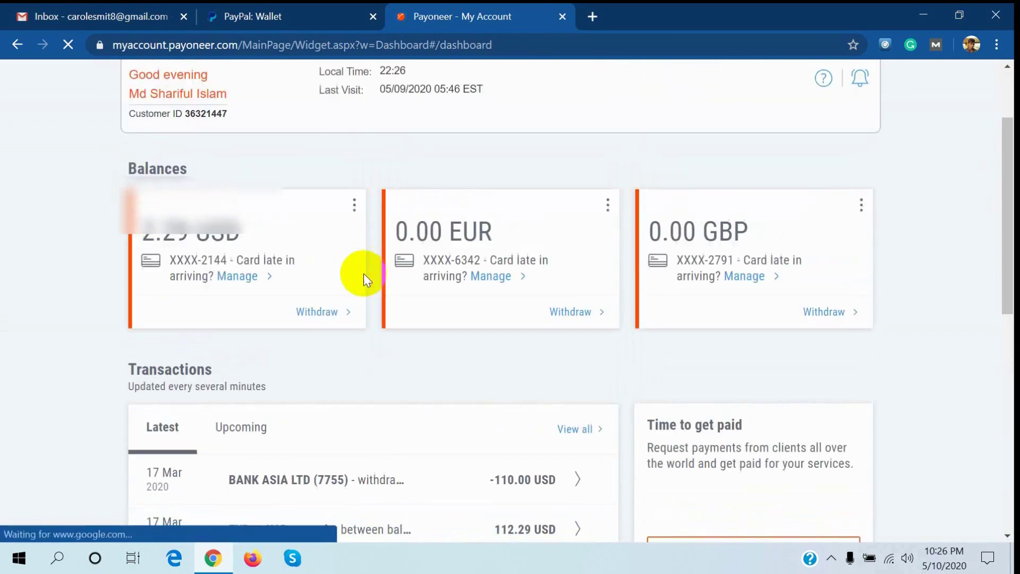
pyautogui.scroll(3, 364, 273)
# Go from the USD balance to its receiving accounts and open the USD account's details down to the beneficiary name
pyautogui.click(353, 318)
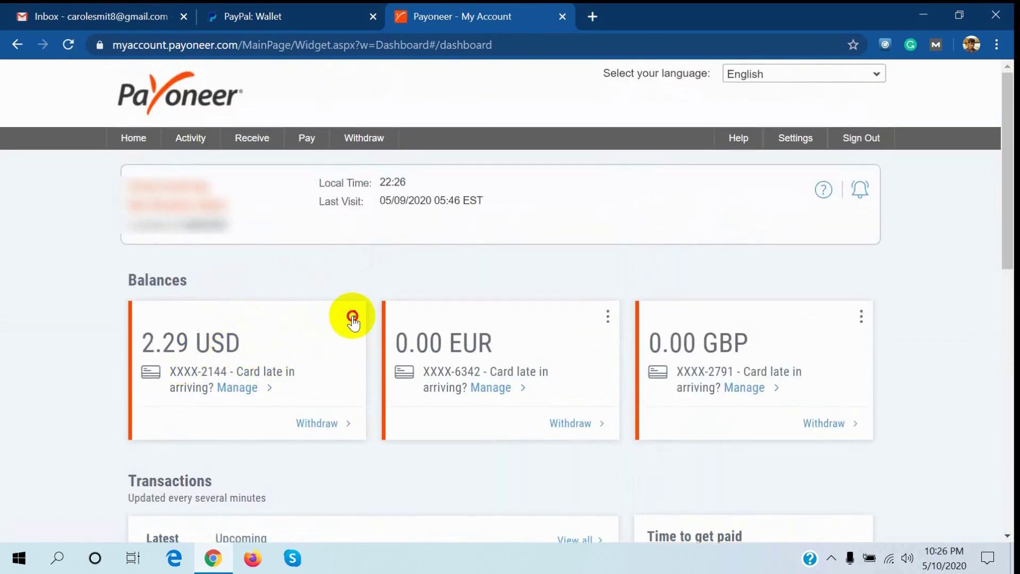
pyautogui.click(314, 325)
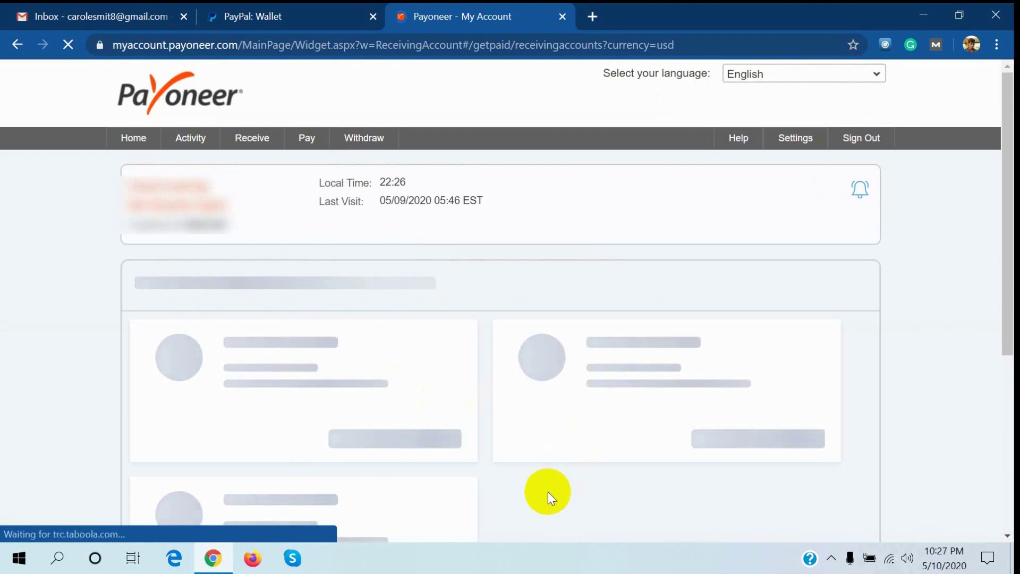
pyautogui.scroll(-5, 547, 483)
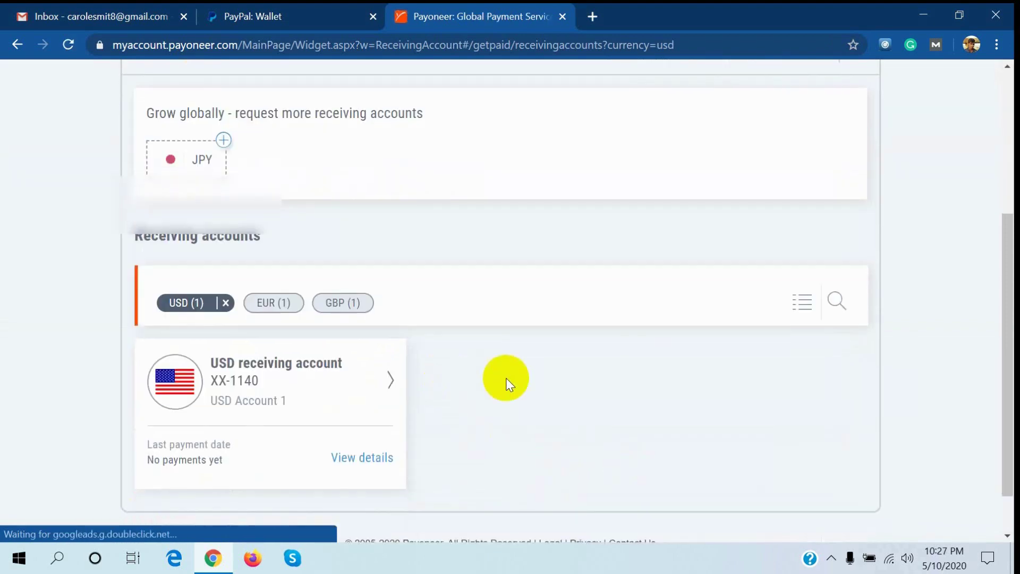
pyautogui.click(393, 326)
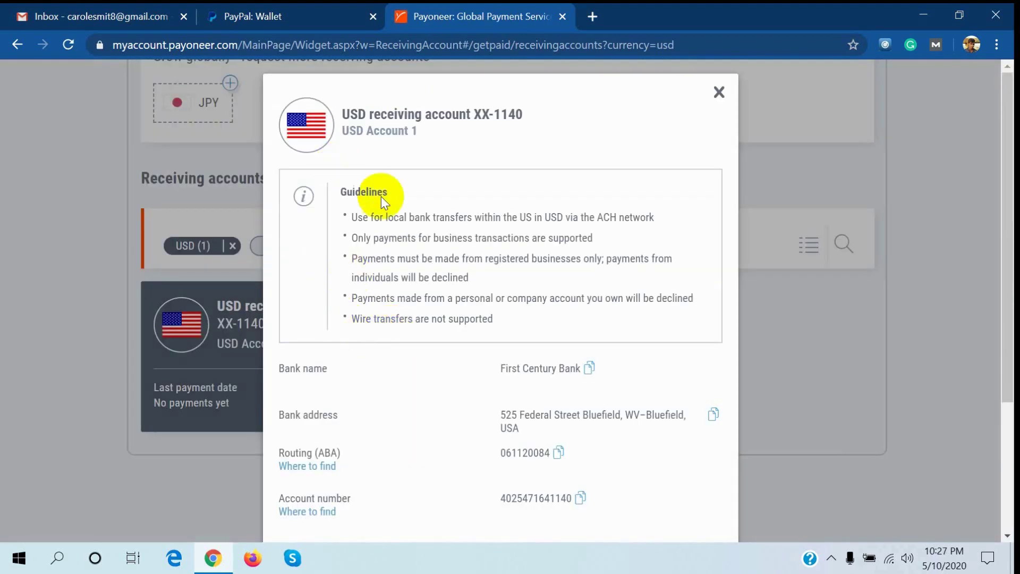
pyautogui.scroll(-3, 337, 388)
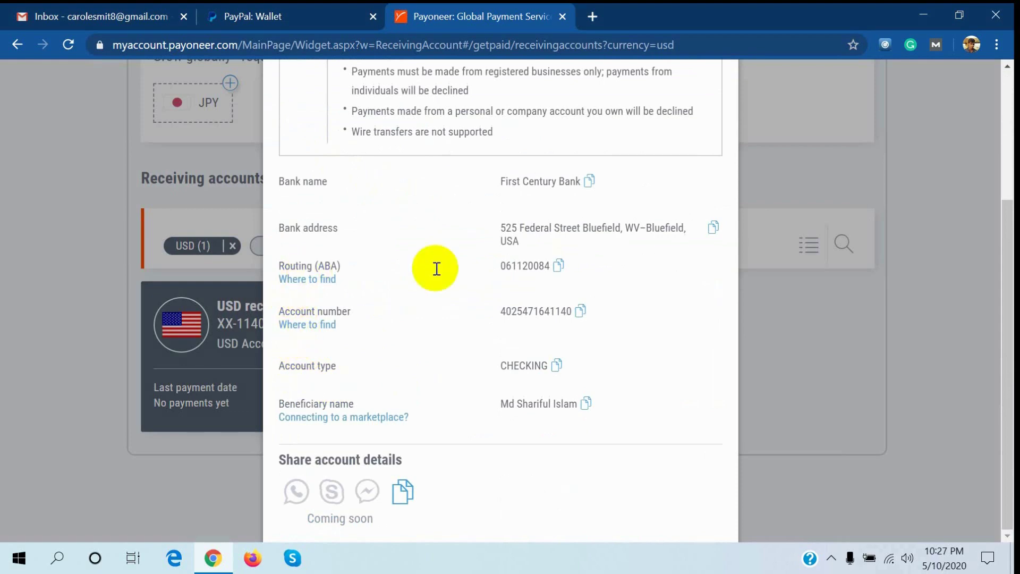
# Copy the routing (ABA) number from the USD receiving account details
pyautogui.click(521, 262)
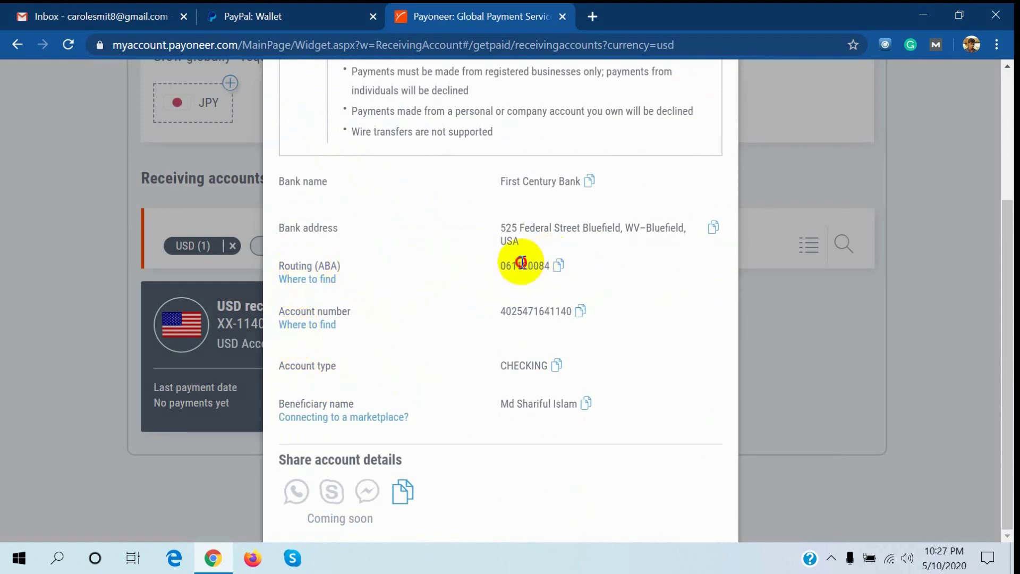
pyautogui.doubleClick(521, 262)
pyautogui.rightClick(527, 267)
pyautogui.click(557, 274)
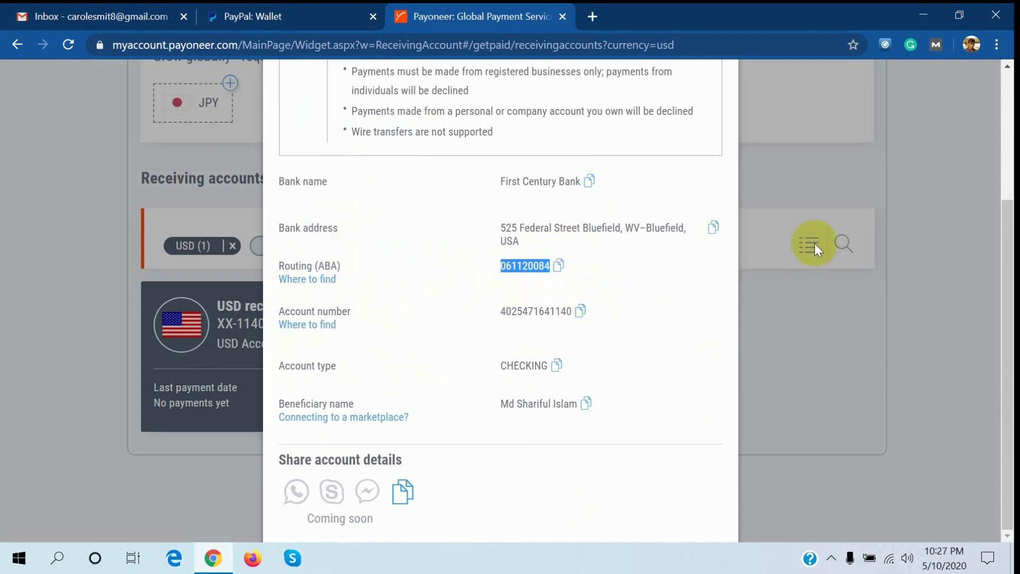
# Switch to PayPal, paste the copied routing number into the IBAN number field, and close the form without submitting it
pyautogui.scroll(3, 814, 243)
pyautogui.click(342, 18)
pyautogui.click(385, 372)
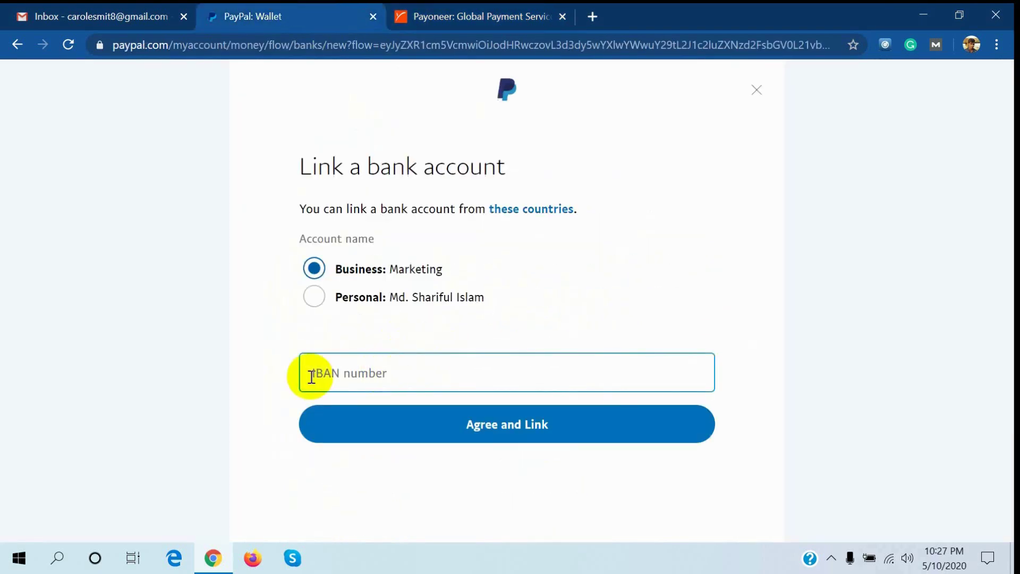
pyautogui.click(332, 370)
pyautogui.rightClick(350, 369)
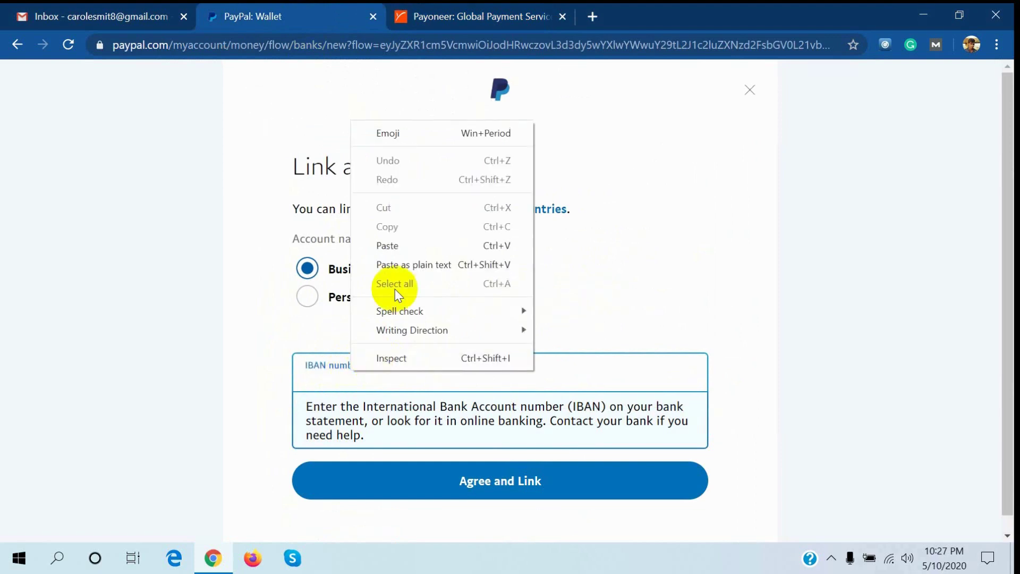
pyautogui.click(394, 245)
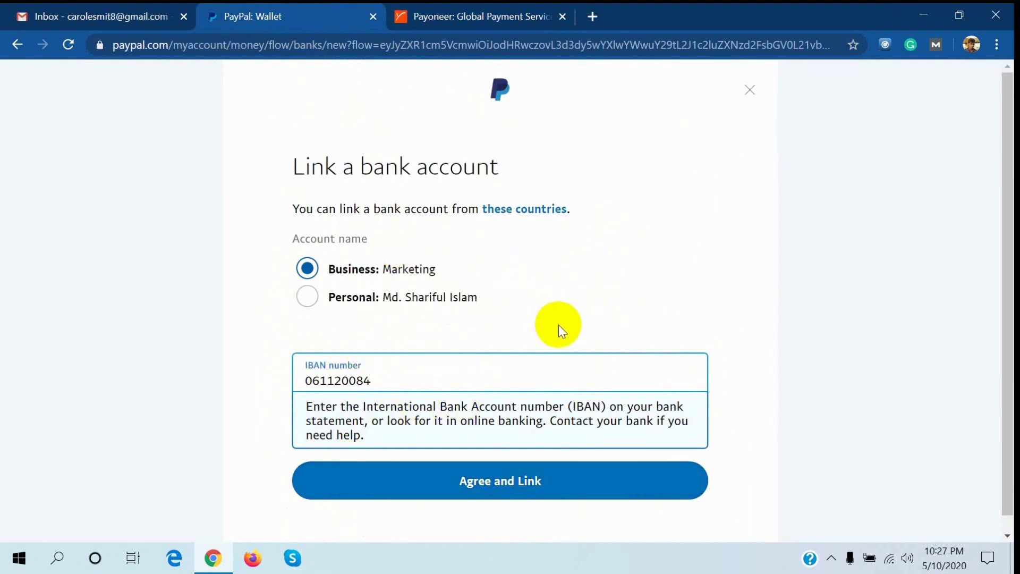
pyautogui.click(748, 97)
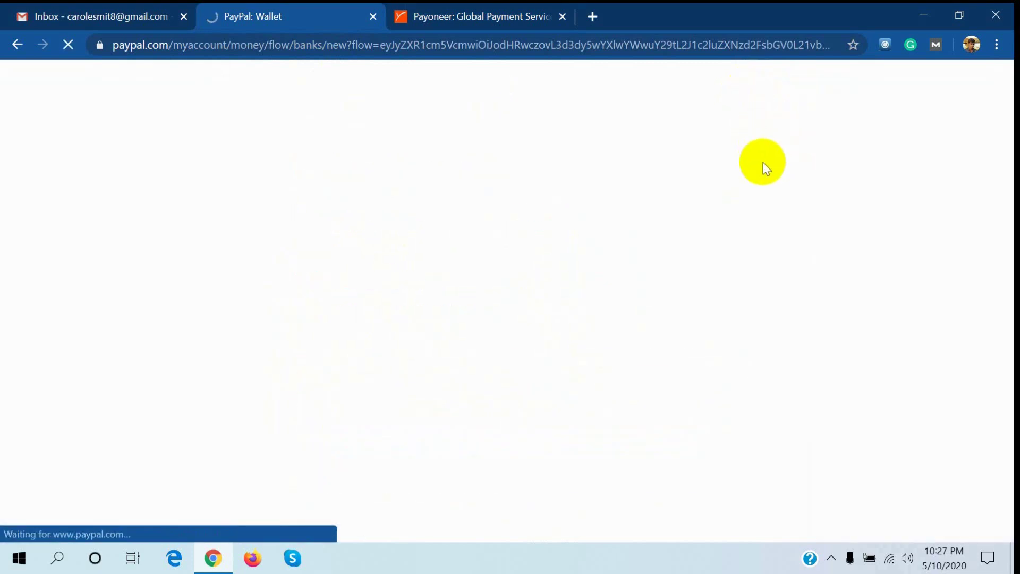